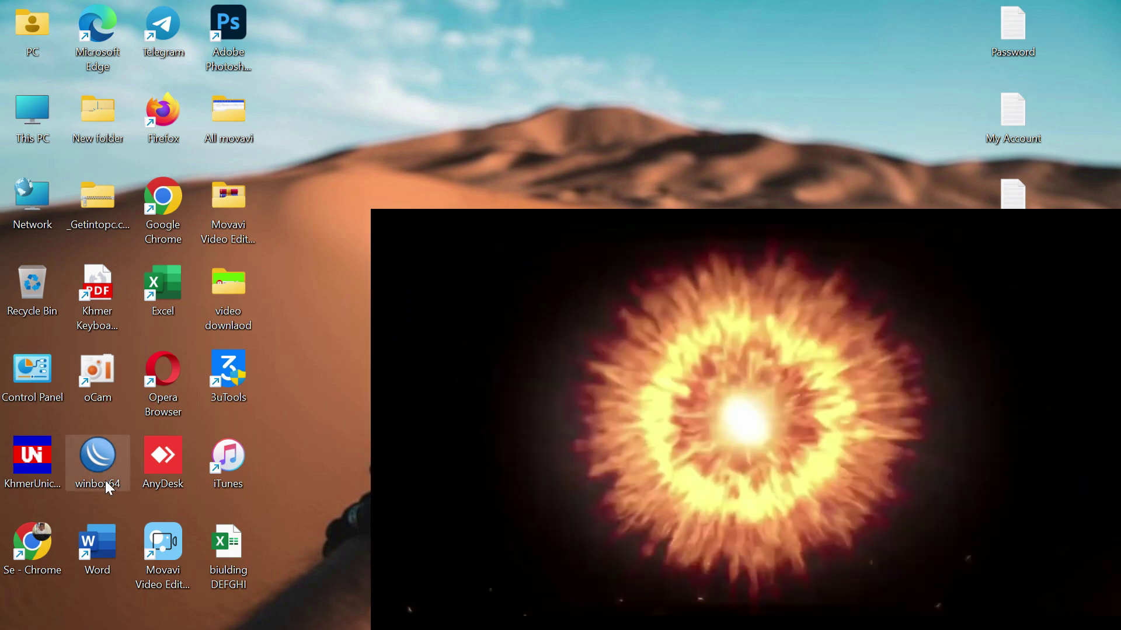
- Launch WinBox, connect to the neighbor at 192.168.1.1, and maximize the session window
{"action": "double_click", "coordinate": [106, 482]}
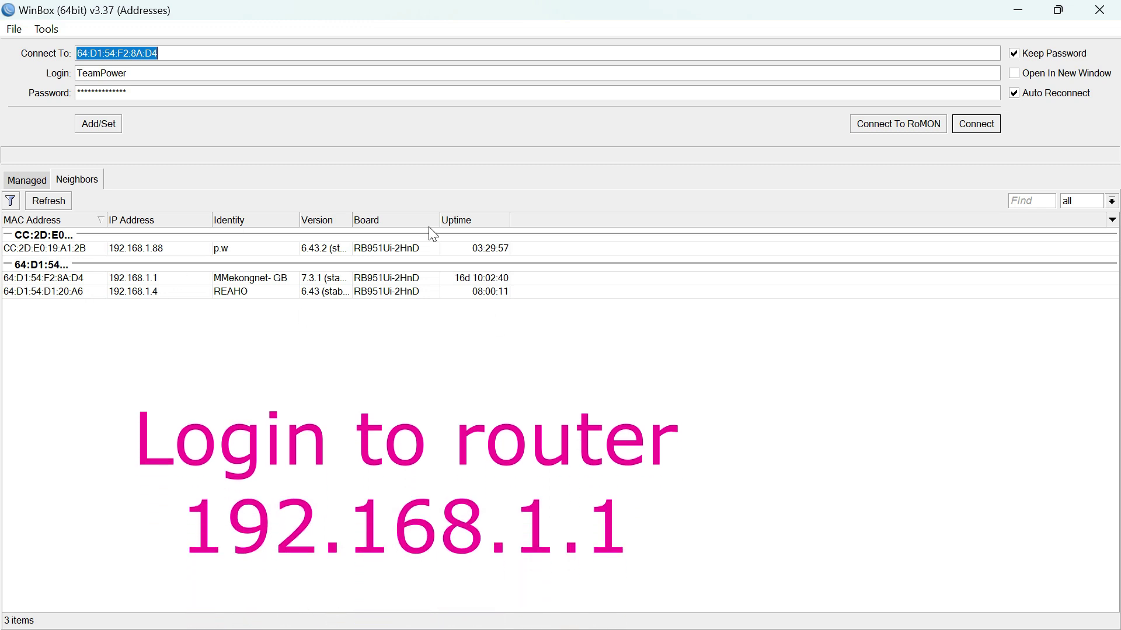
{"action": "left_click", "coordinate": [58, 279]}
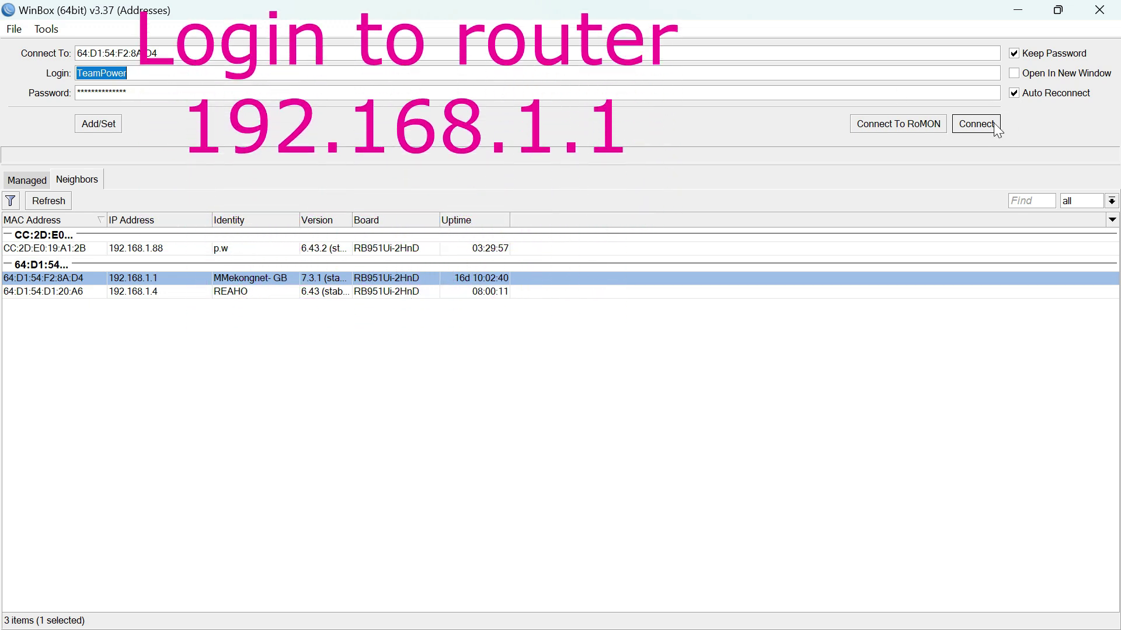
{"action": "left_click", "coordinate": [977, 125]}
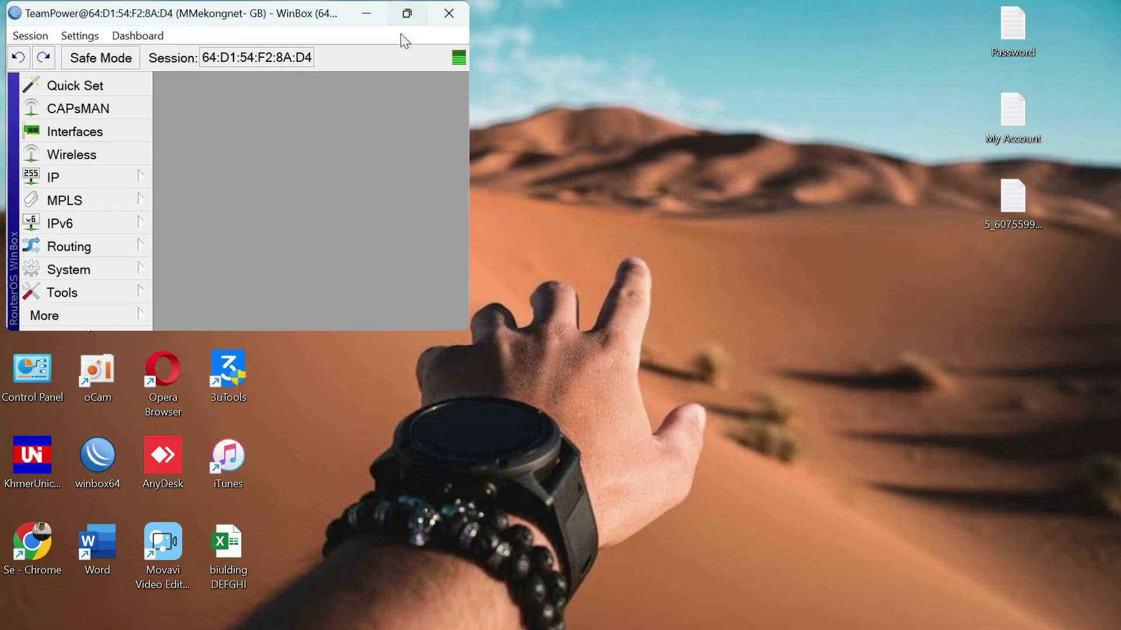
{"action": "left_click", "coordinate": [403, 14]}
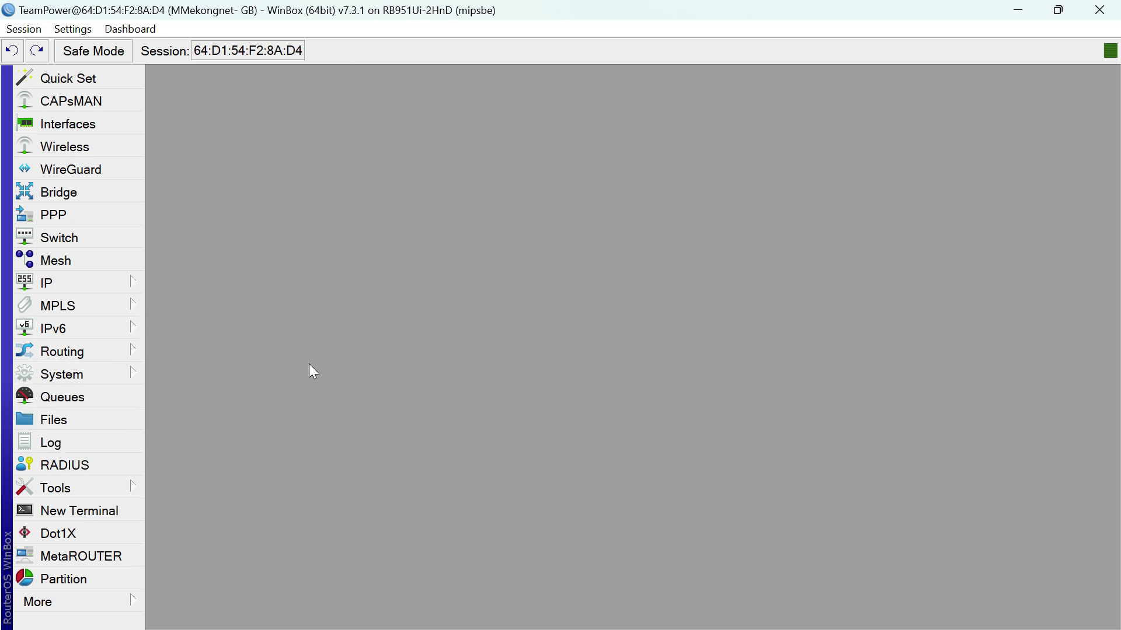
- Open System > Packages to view the routeros package at version 7.3.1
{"action": "left_click", "coordinate": [73, 379]}
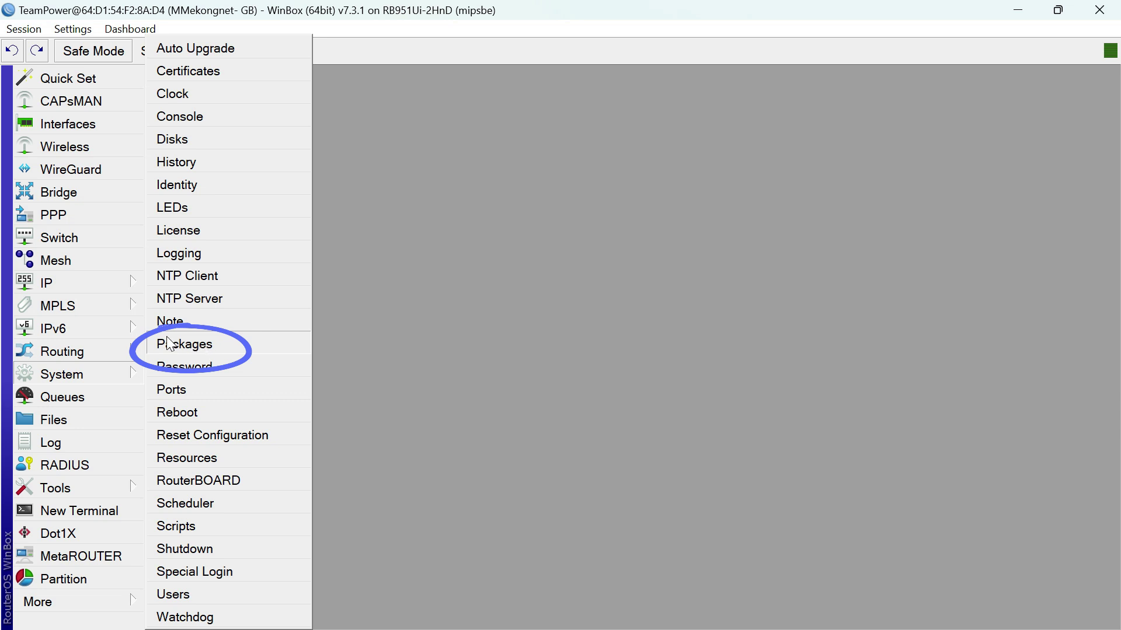
{"action": "left_click", "coordinate": [218, 345]}
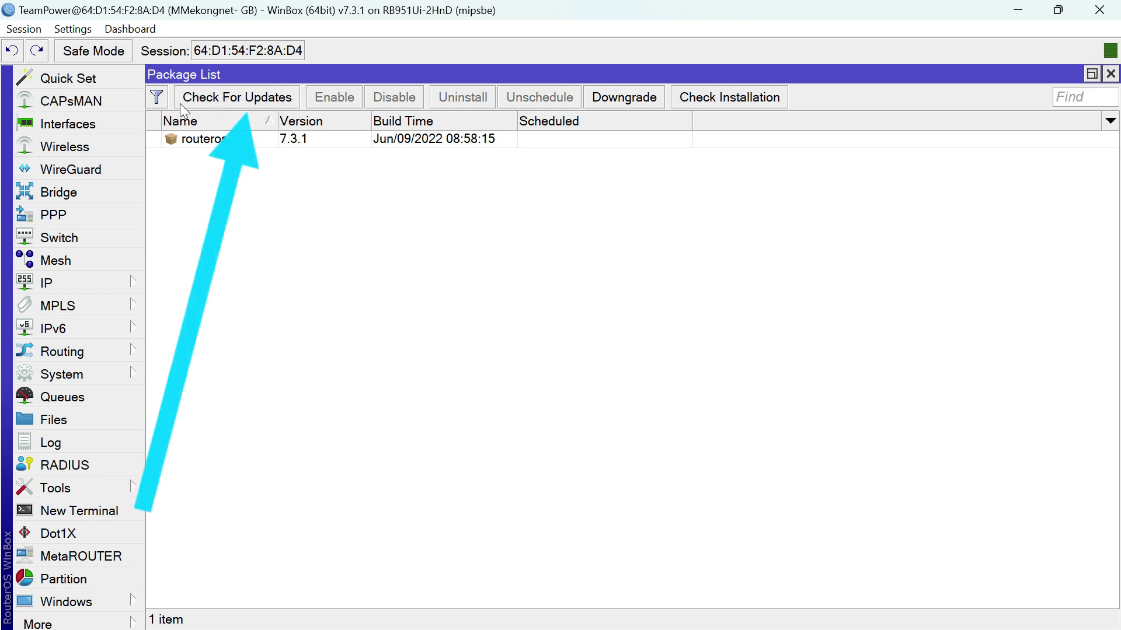
- Run Check For Updates and compare installed version 7.3.1 with latest stable 7.8
{"action": "left_click", "coordinate": [243, 97]}
{"action": "left_click_drag", "start_coordinate": [805, 88], "coordinate": [646, 57]}
{"action": "key", "text": "Tab"}
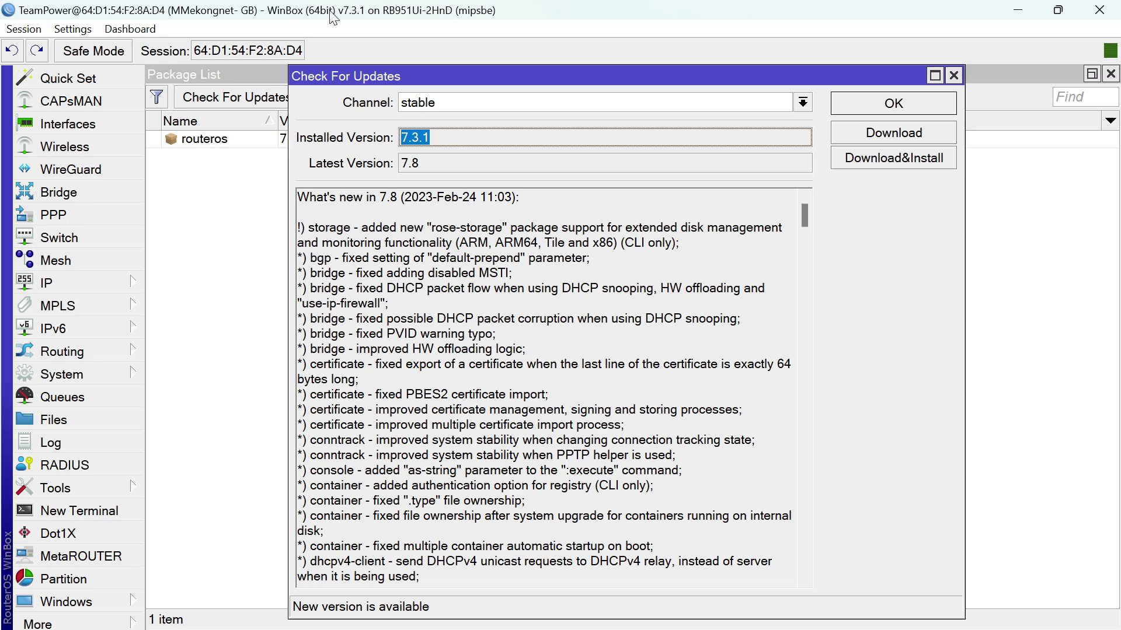
{"action": "left_click", "coordinate": [433, 141]}
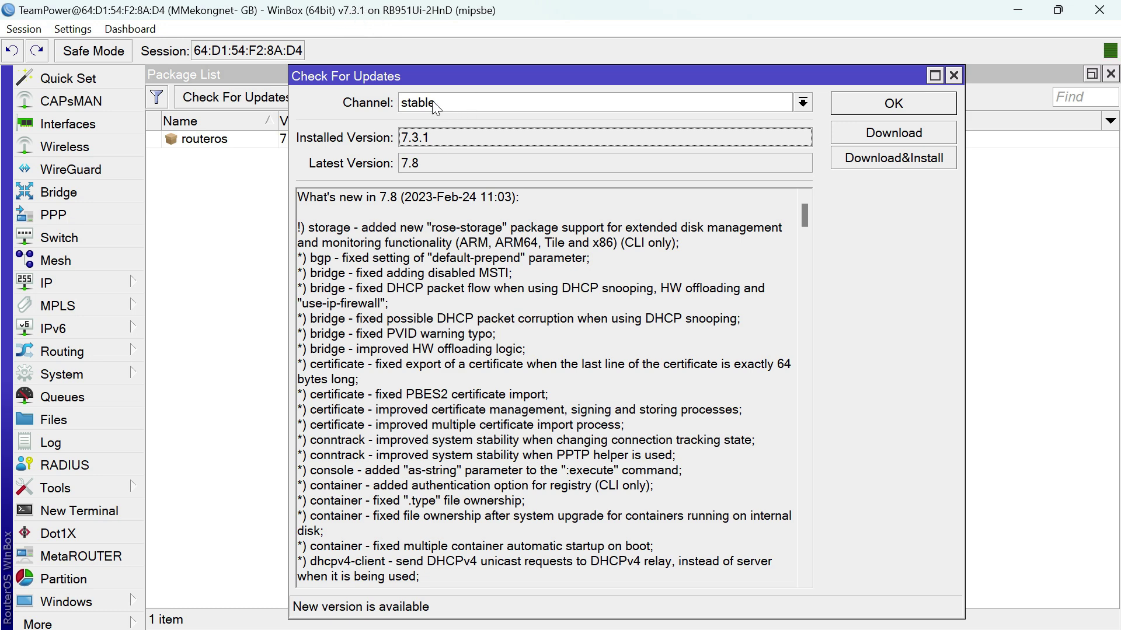
{"action": "left_click", "coordinate": [428, 166]}
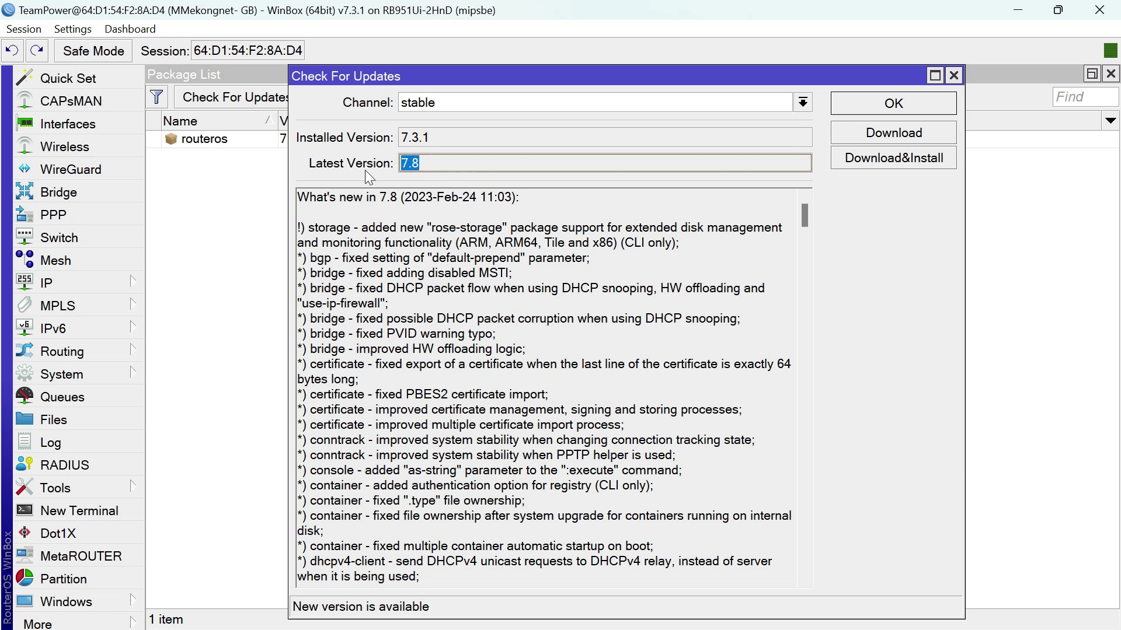
{"action": "left_click", "coordinate": [429, 166]}
{"action": "left_click", "coordinate": [457, 162]}
{"action": "double_click", "coordinate": [409, 159]}
{"action": "scroll", "coordinate": [567, 427], "scroll_direction": "down", "scroll_amount": 3}
{"action": "scroll", "coordinate": [531, 466], "scroll_direction": "up", "scroll_amount": 3}
- Start Download&Install of RouterOS 7.8 and wait for the download while the router disconnects
{"action": "left_click", "coordinate": [905, 159]}
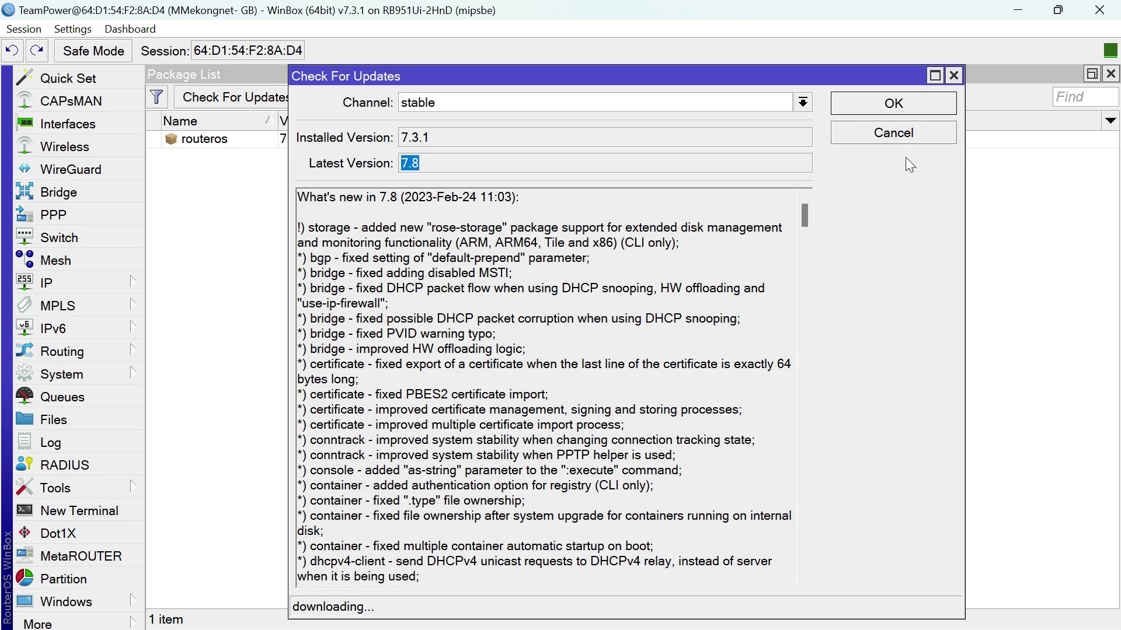
{"action": "scroll", "coordinate": [692, 306], "scroll_direction": "down", "scroll_amount": 4}
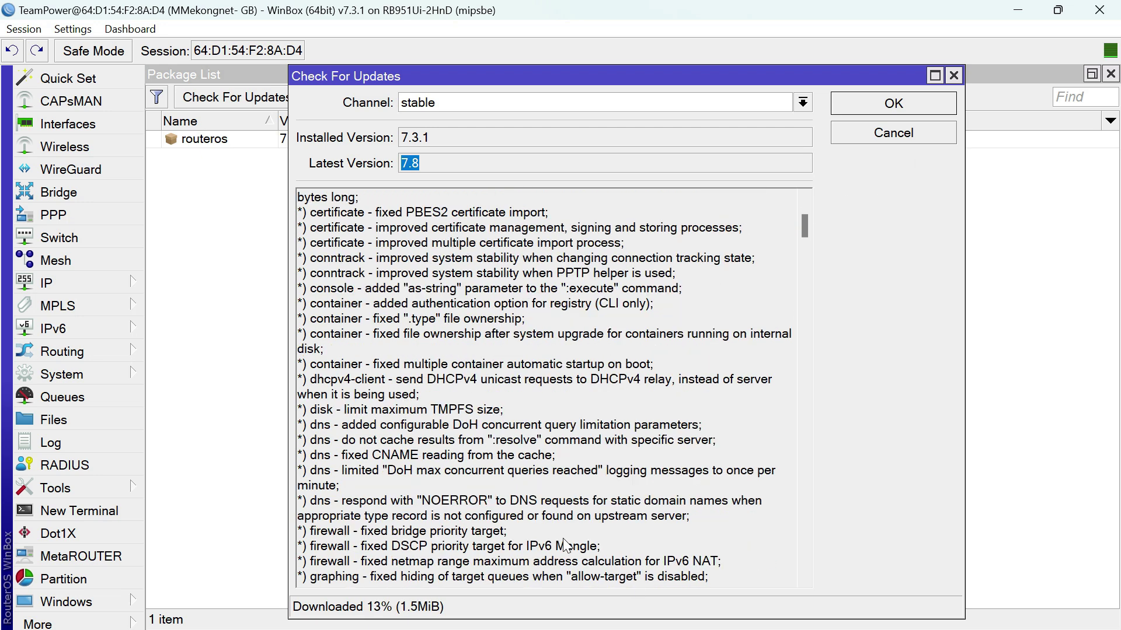
{"action": "left_click_drag", "start_coordinate": [828, 81], "coordinate": [805, 63]}
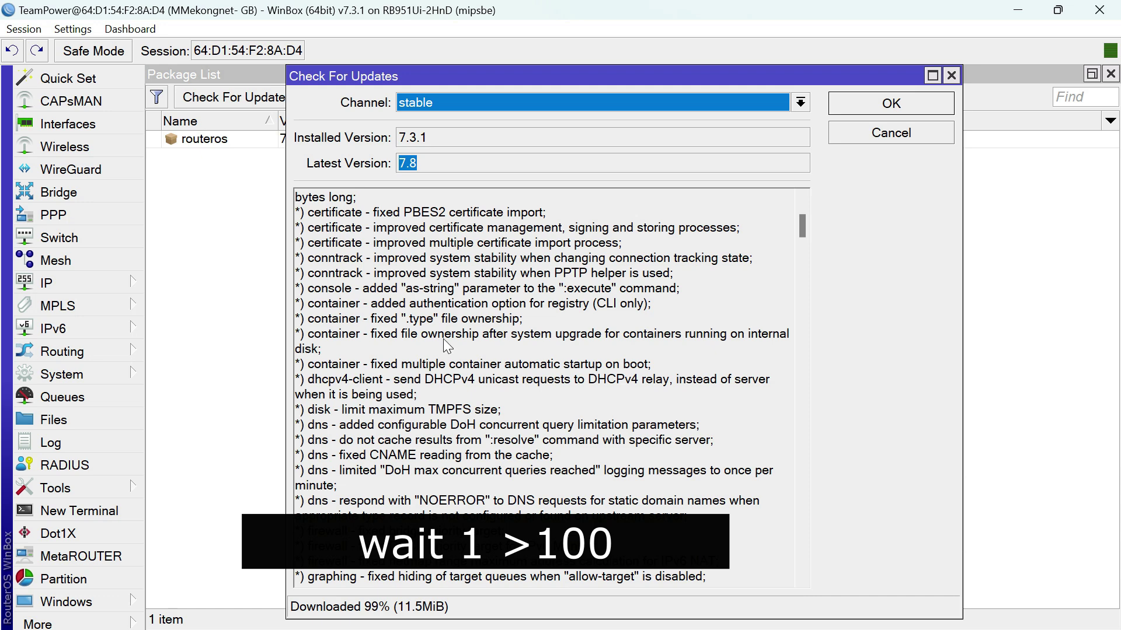
{"action": "key", "text": "super+r"}
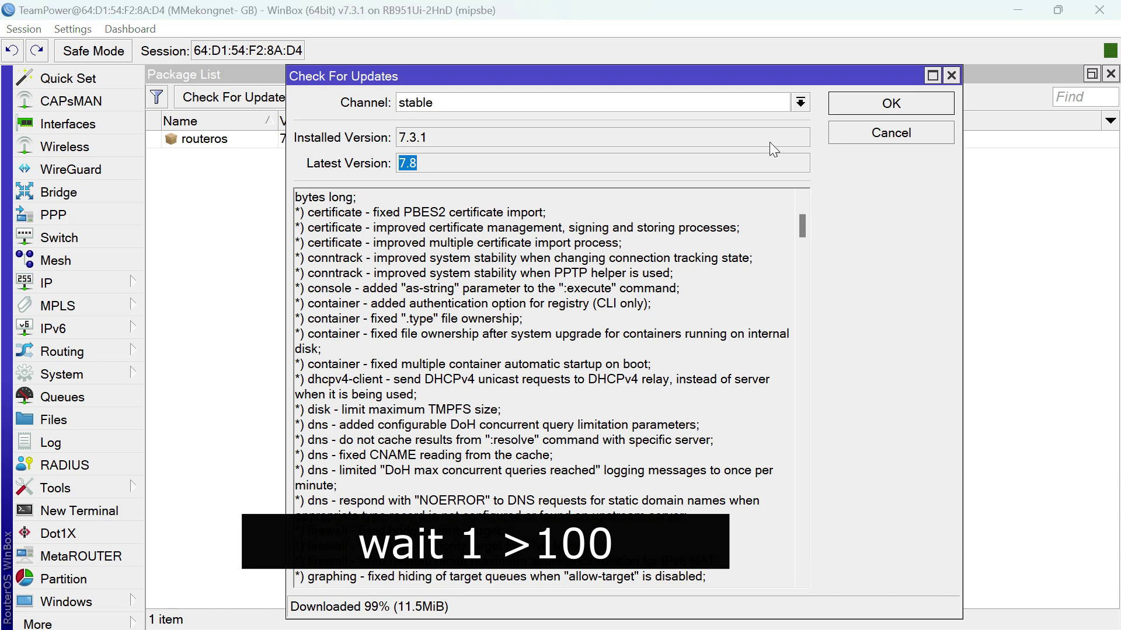
{"action": "key", "text": "Escape"}
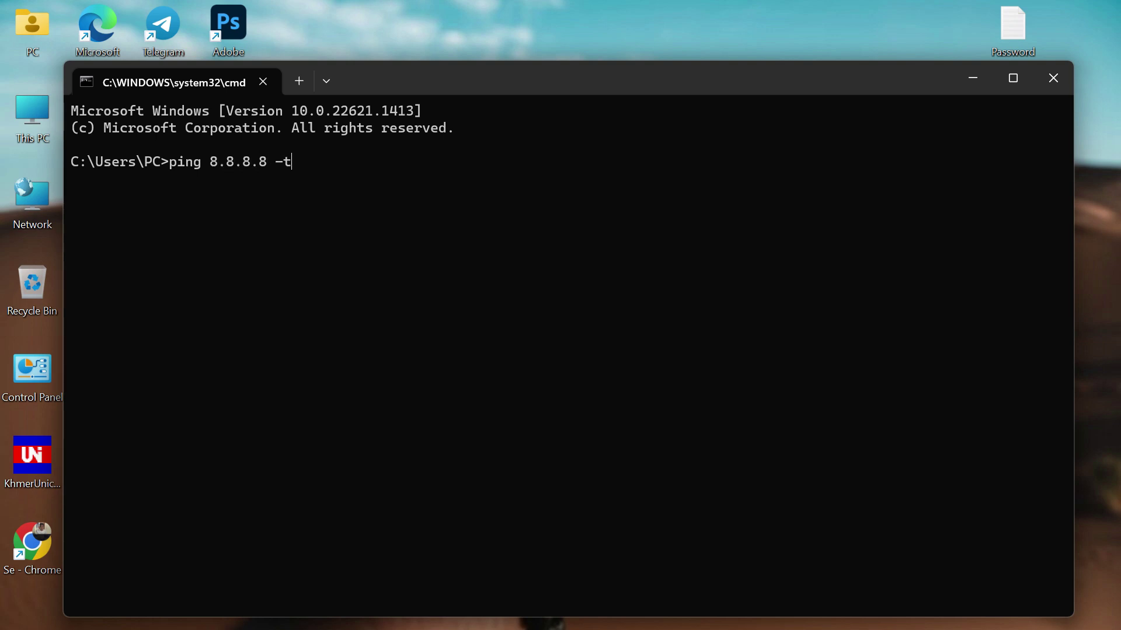
- Run a continuous ping to 8.8.8.8, then hide the window to show the desktop
{"action": "key", "text": "Return"}
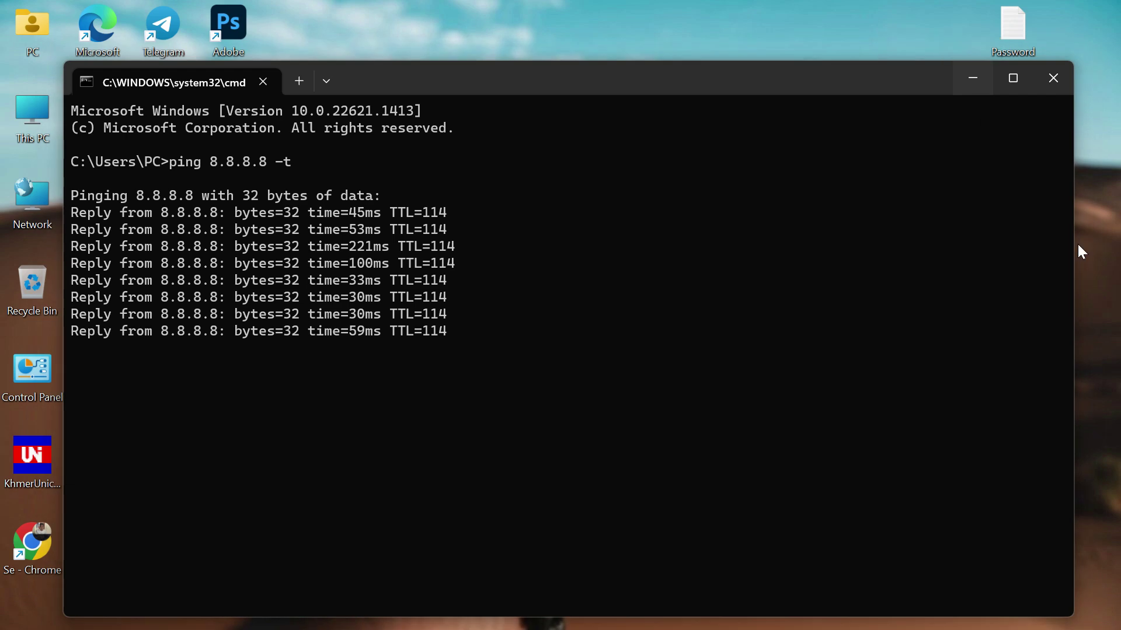
{"action": "key", "text": "super+d"}
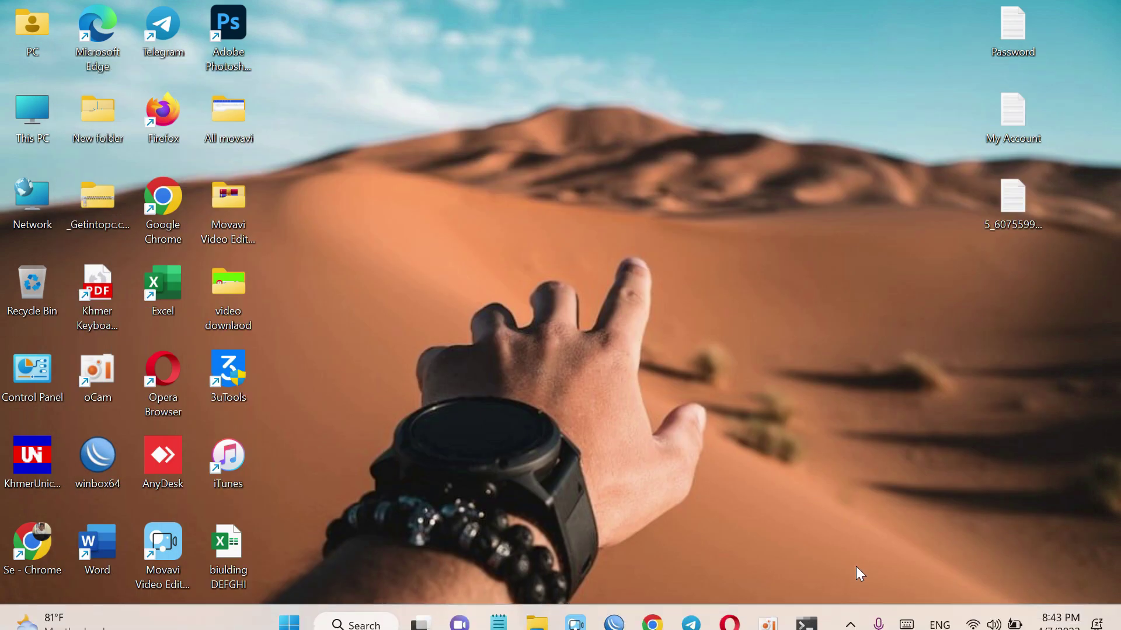
- Connect the PC's Wi-Fi to the Mekongnet- GB network from quick settings
{"action": "left_click", "coordinate": [987, 612]}
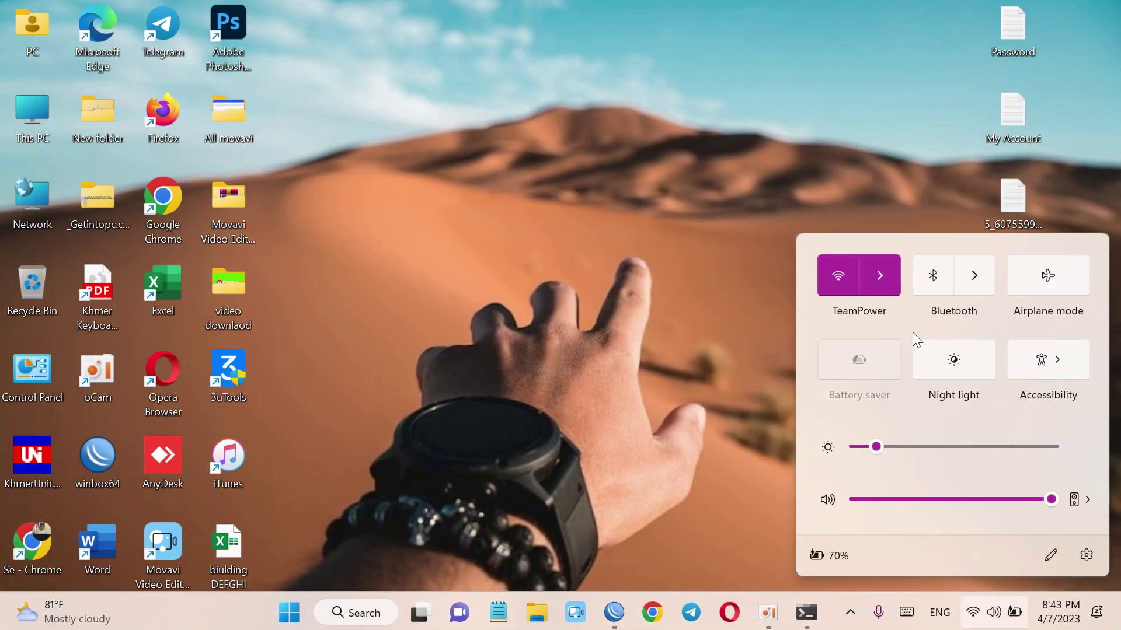
{"action": "left_click", "coordinate": [870, 282]}
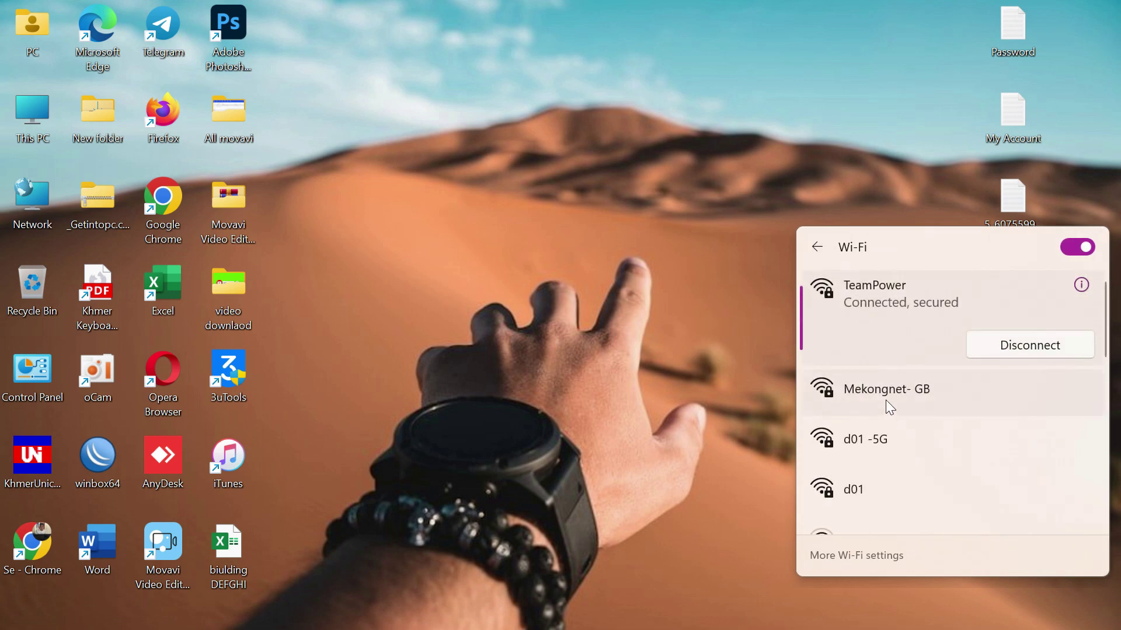
{"action": "left_click", "coordinate": [885, 399]}
{"action": "left_click", "coordinate": [1031, 427]}
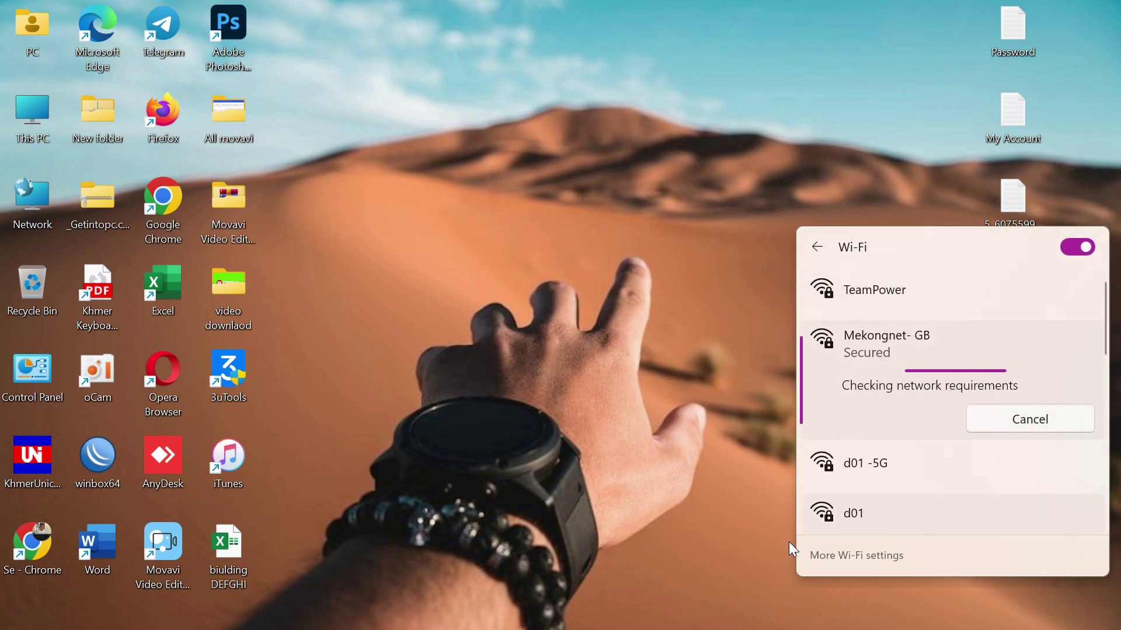
- Bring the Command Prompt forward and maximize it to watch the 8.8.8.8 ping time out
{"action": "mouse_move", "coordinate": [490, 629]}
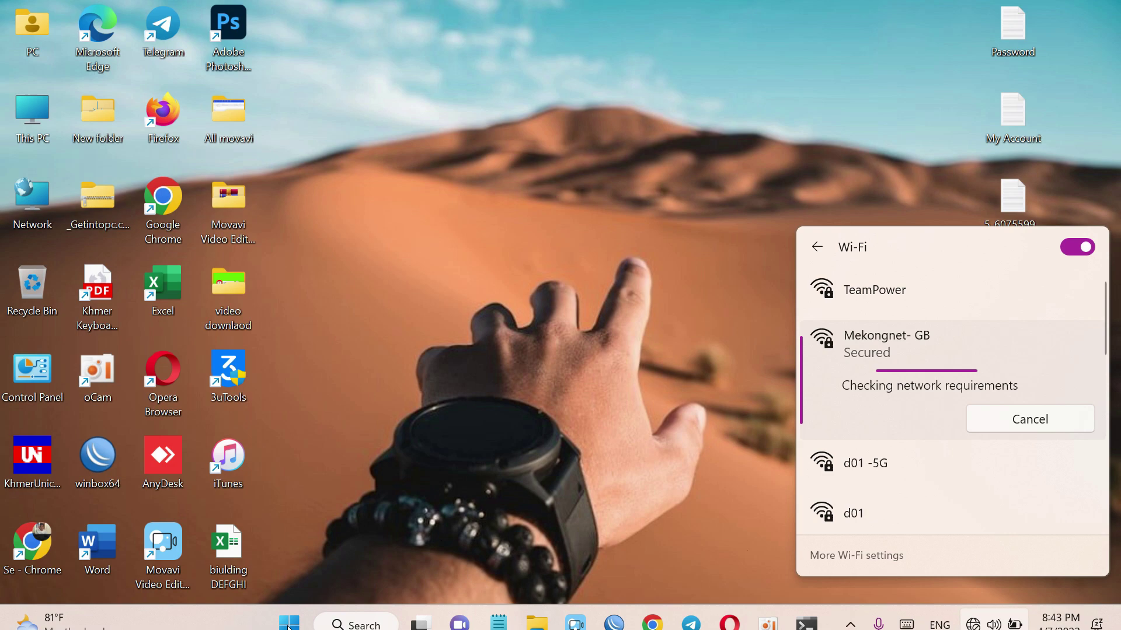
{"action": "left_click", "coordinate": [806, 610]}
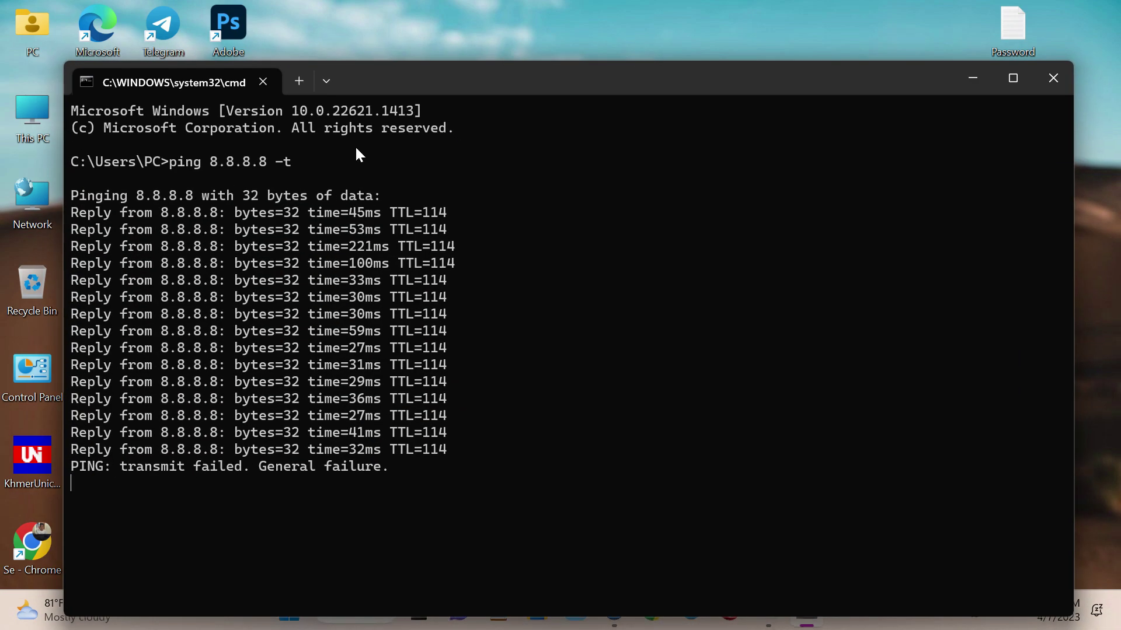
{"action": "left_click", "coordinate": [1013, 78]}
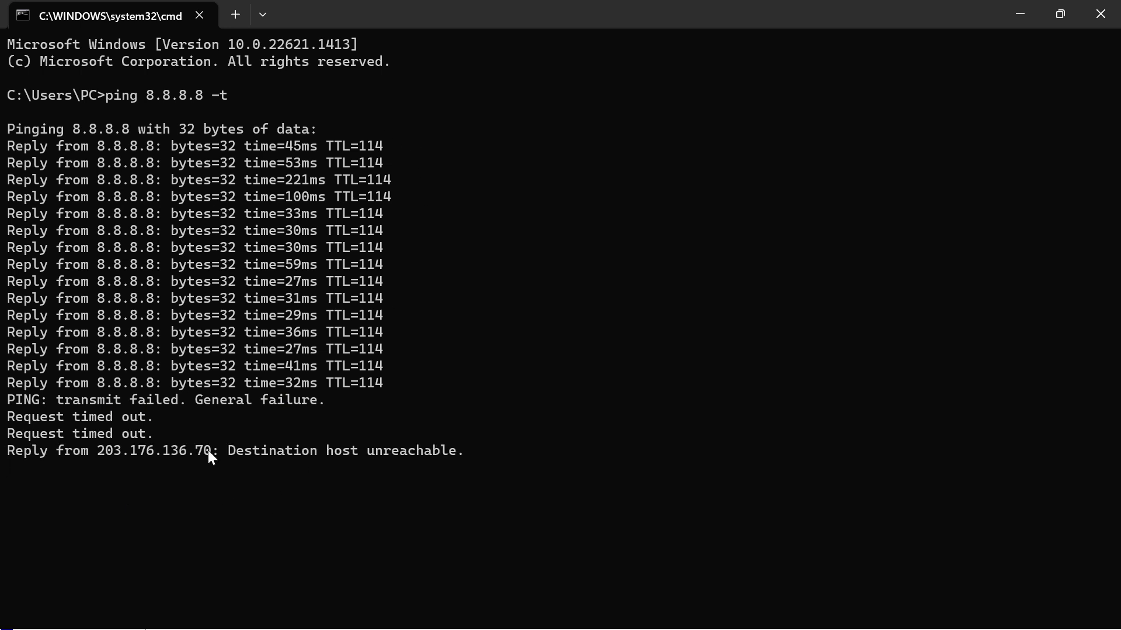
- Hide Command Prompt, dismiss the update dialog, and close the old WinBox session
{"action": "left_click", "coordinate": [1019, 14]}
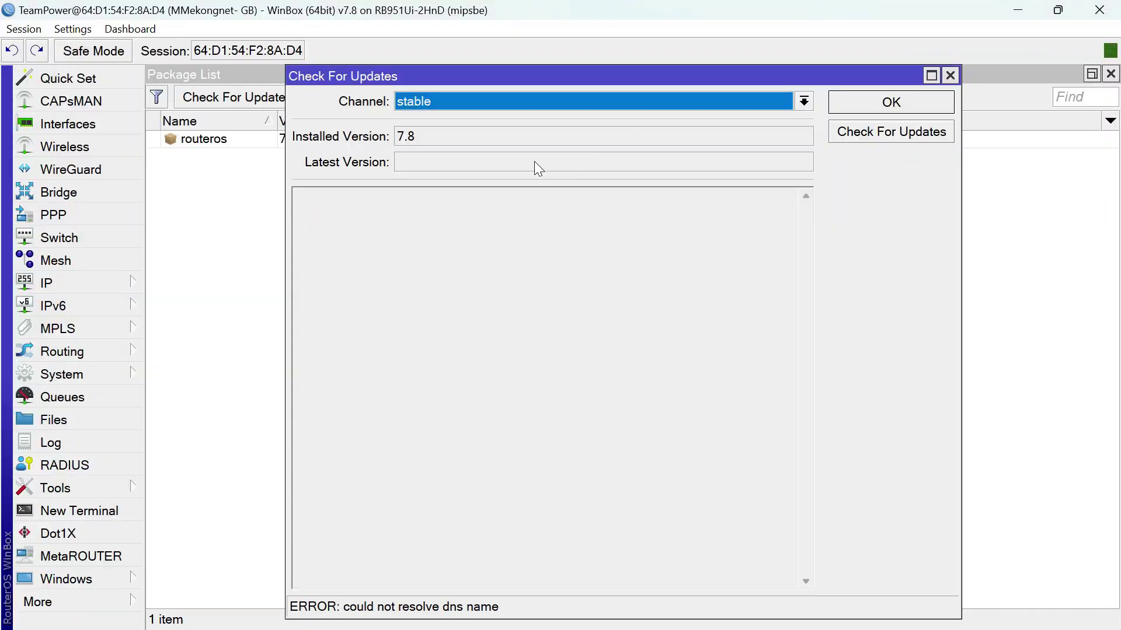
{"action": "left_click", "coordinate": [904, 103]}
{"action": "left_click", "coordinate": [1099, 10]}
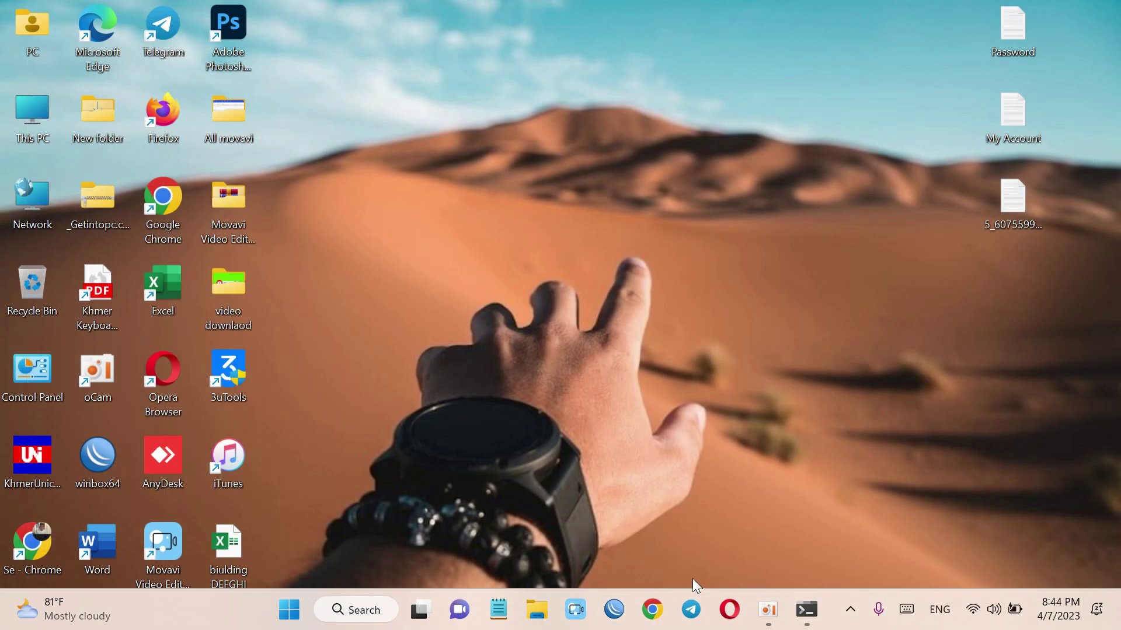
- Relaunch WinBox maximized and connect to the router now running RouterOS 7.8
{"action": "left_click", "coordinate": [614, 610]}
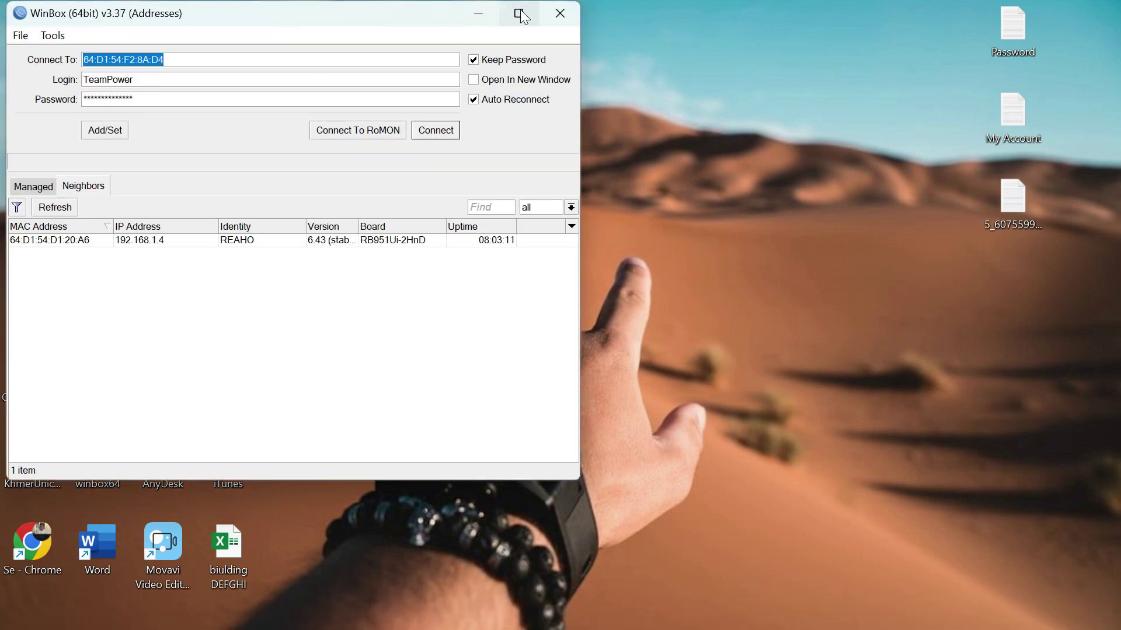
{"action": "left_click", "coordinate": [522, 15]}
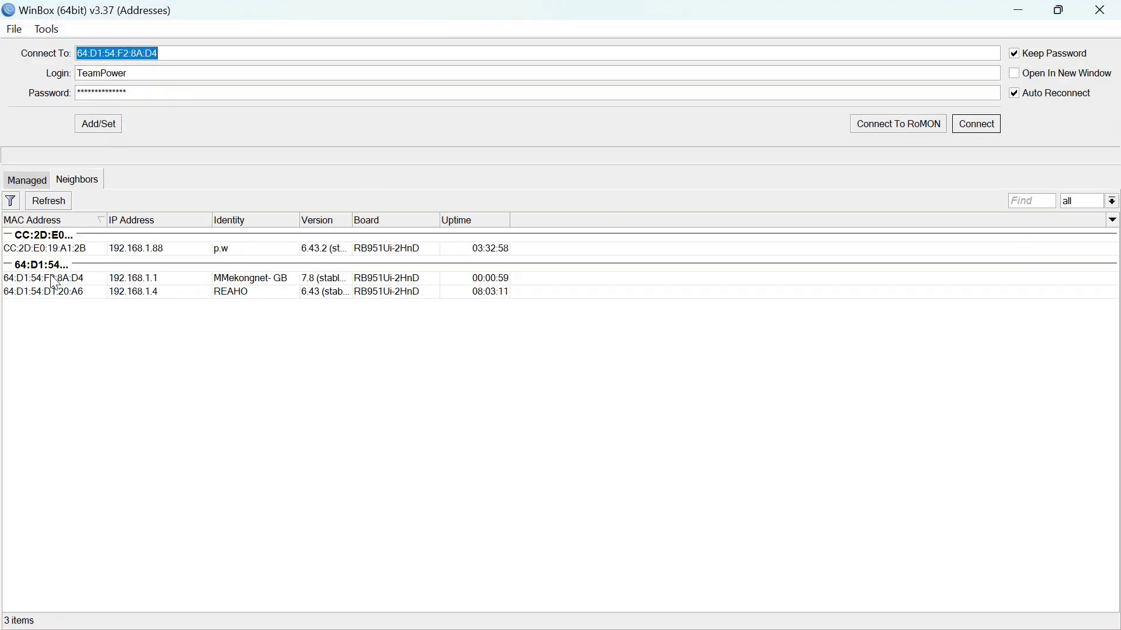
{"action": "left_click", "coordinate": [33, 281]}
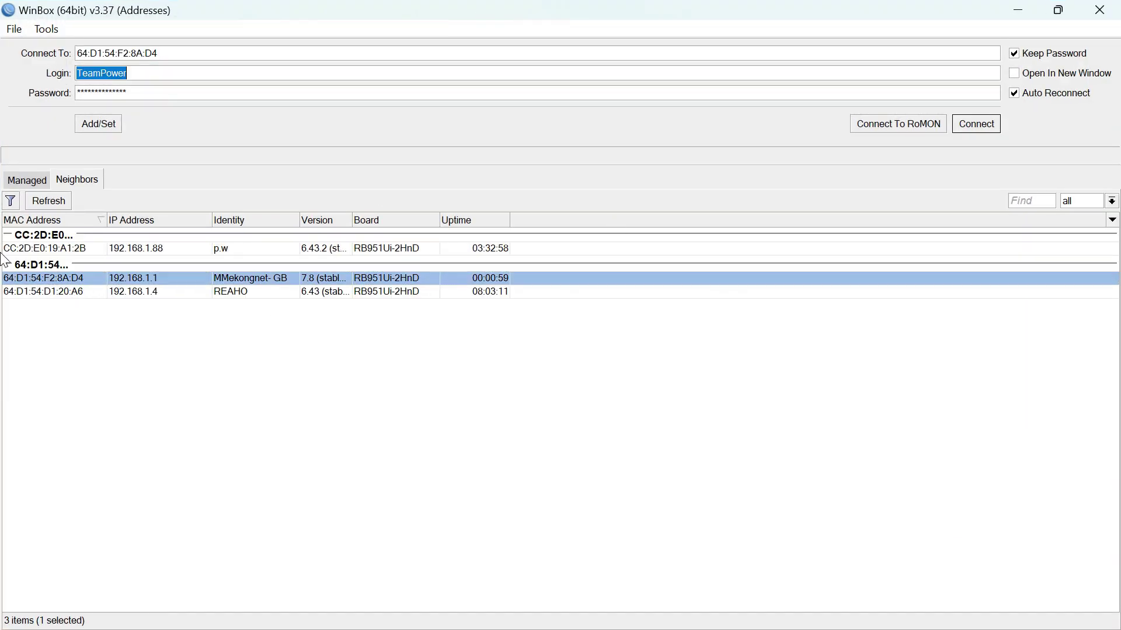
{"action": "left_click", "coordinate": [984, 122]}
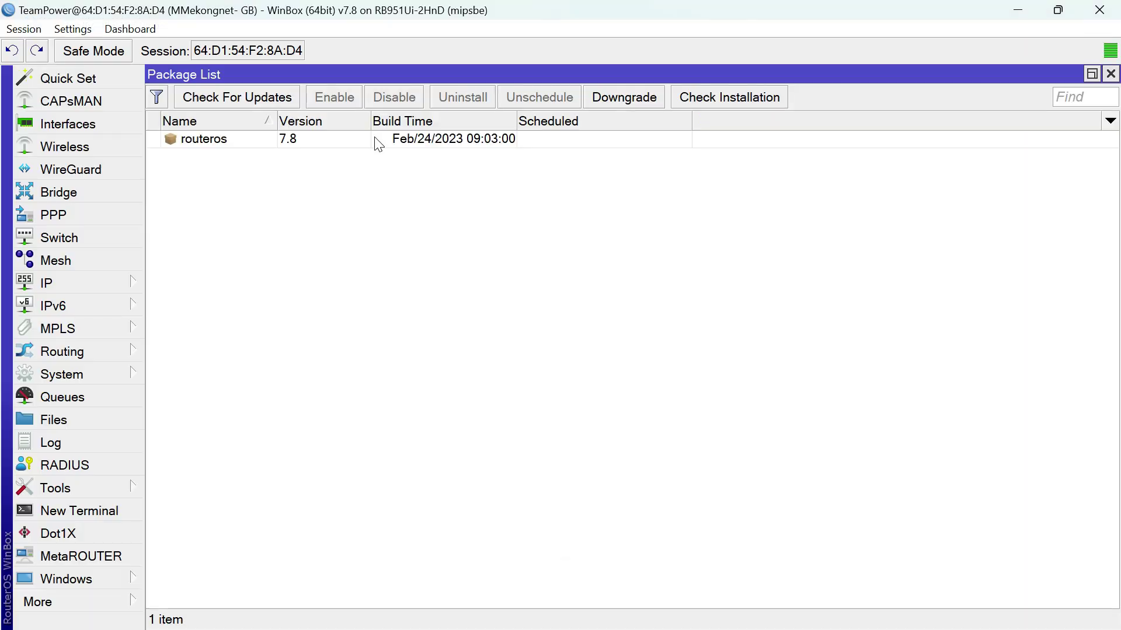
- Close the Package List and expand the System menu in the sidebar
{"action": "left_click", "coordinate": [1111, 74]}
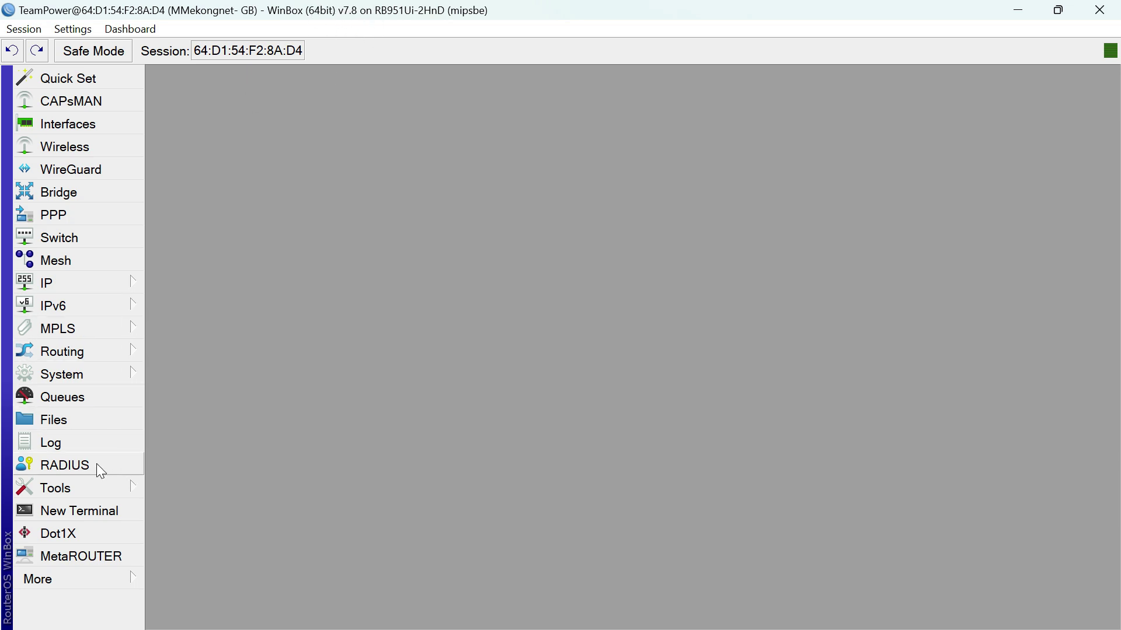
{"action": "left_click", "coordinate": [64, 374]}
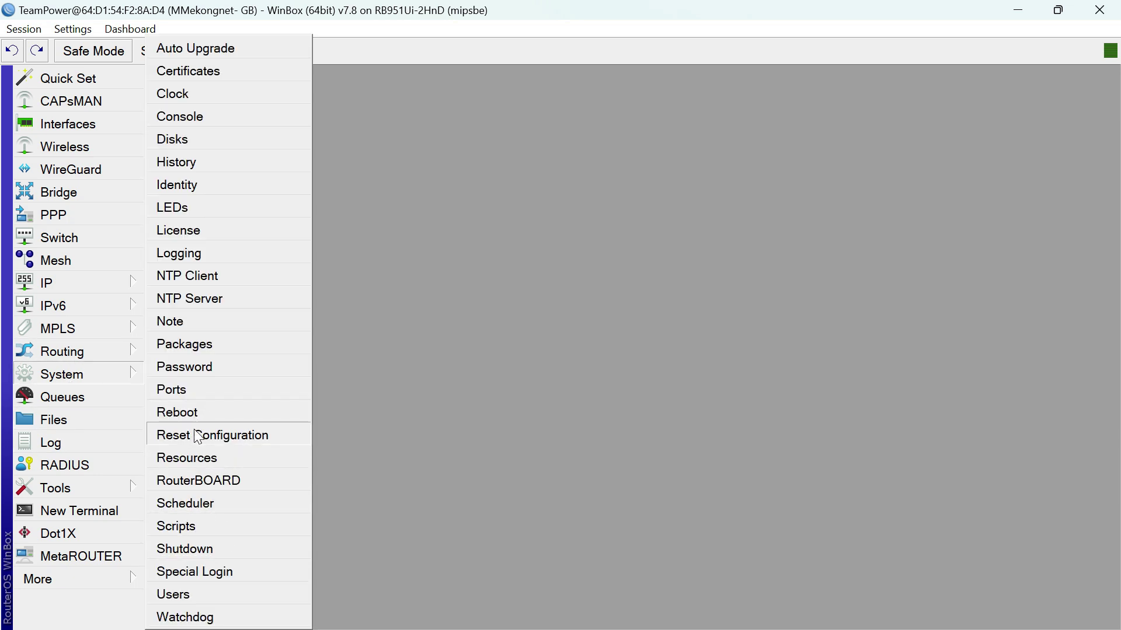
- Open System > Resources and highlight the Version value 7.8 (stable), keeping WinBox maximized
{"action": "left_click", "coordinate": [189, 457]}
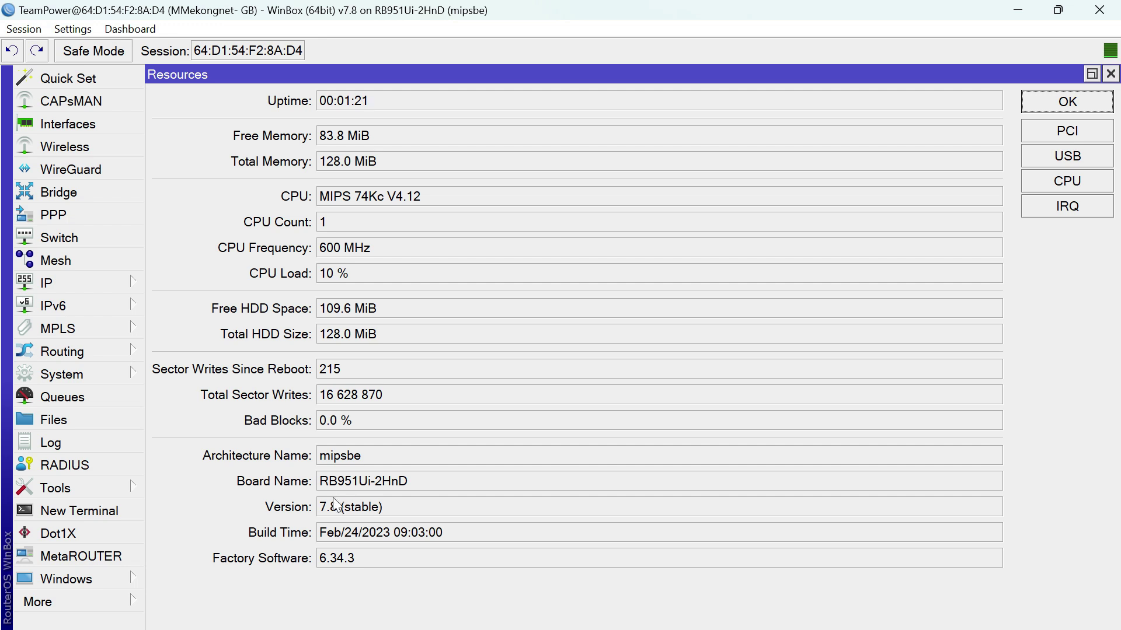
{"action": "left_click_drag", "start_coordinate": [383, 507], "coordinate": [307, 504]}
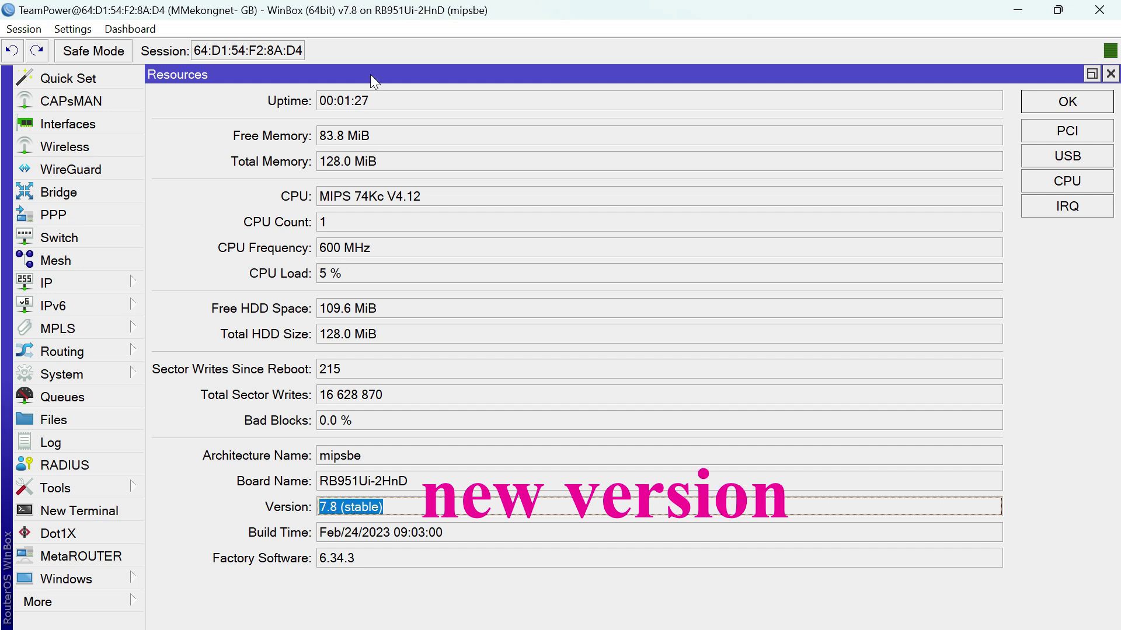
{"action": "double_click", "coordinate": [455, 14]}
{"action": "left_click_drag", "start_coordinate": [455, 15], "coordinate": [525, 83]}
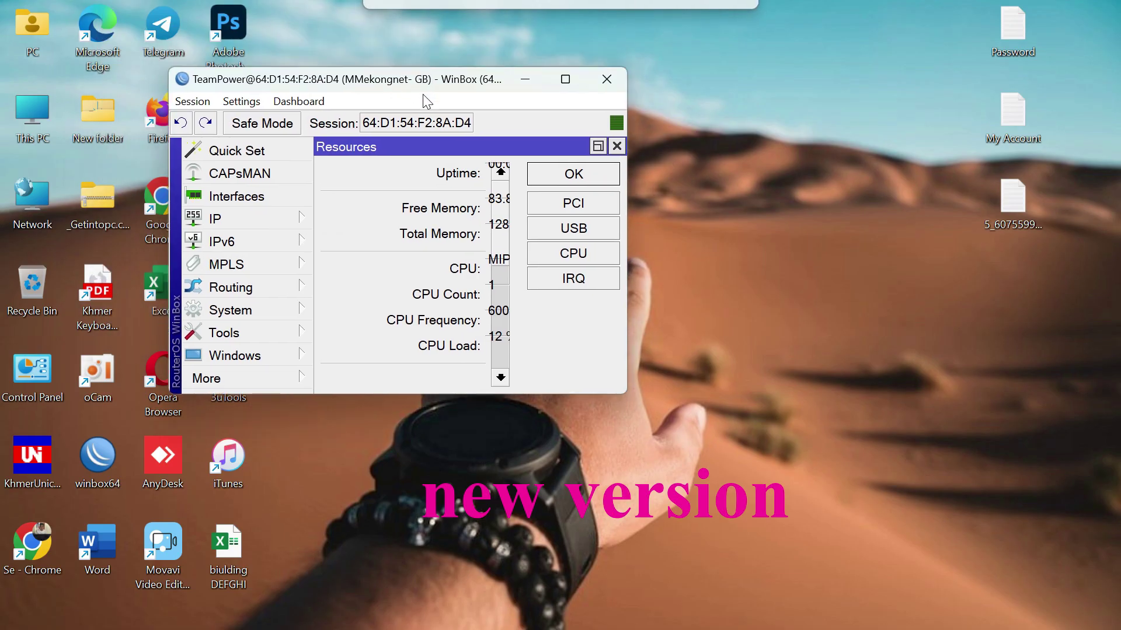
{"action": "left_click", "coordinate": [564, 80]}
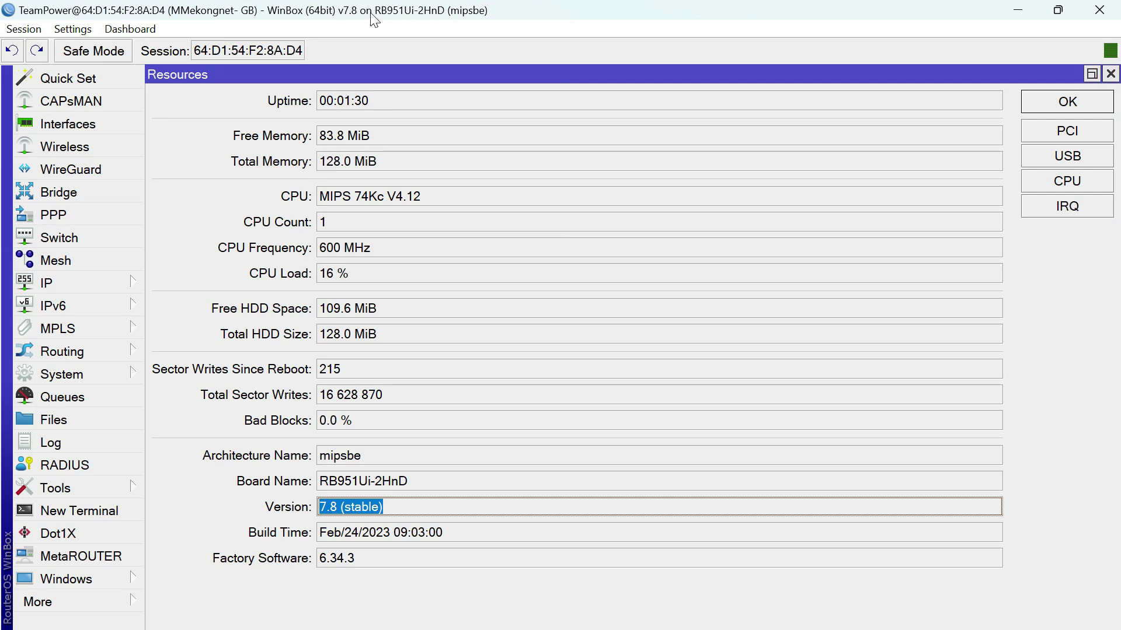